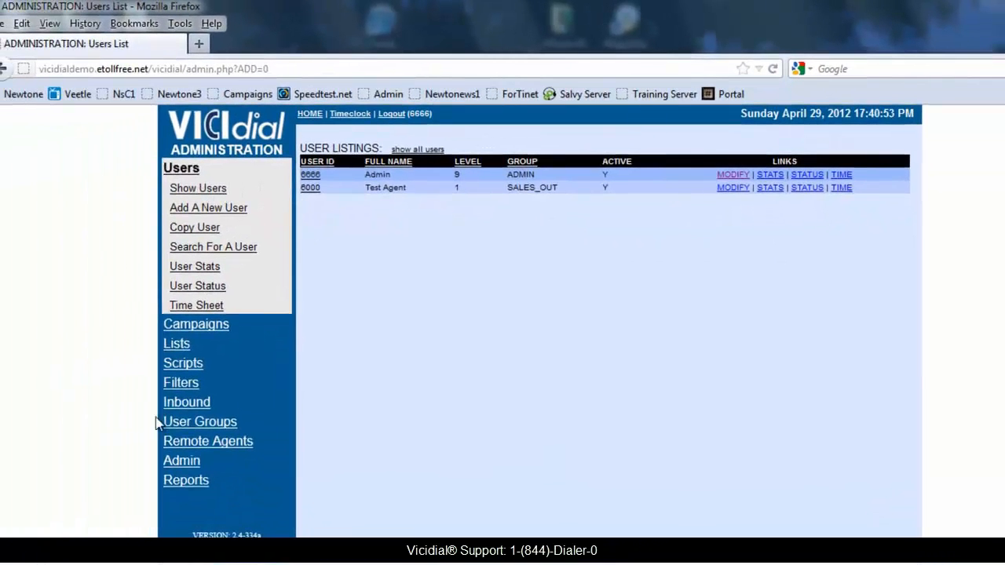
- Go to the Admin section from the left menu, reaching the Users List
{"action": "left_click", "coordinate": [174, 462]}
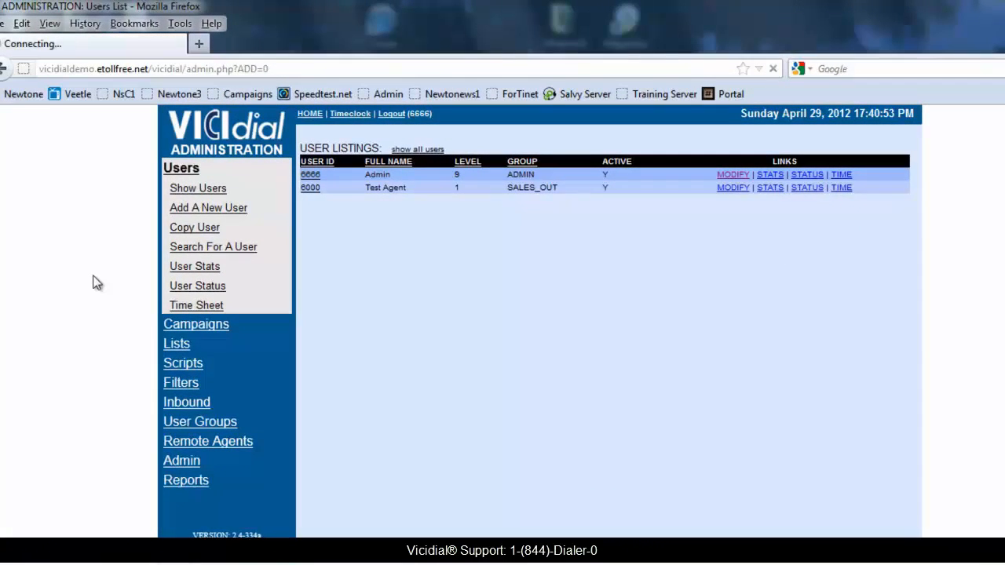
- Start a new phone with extension, dial plan number and voicemail box all 6000
{"action": "left_click", "coordinate": [403, 207]}
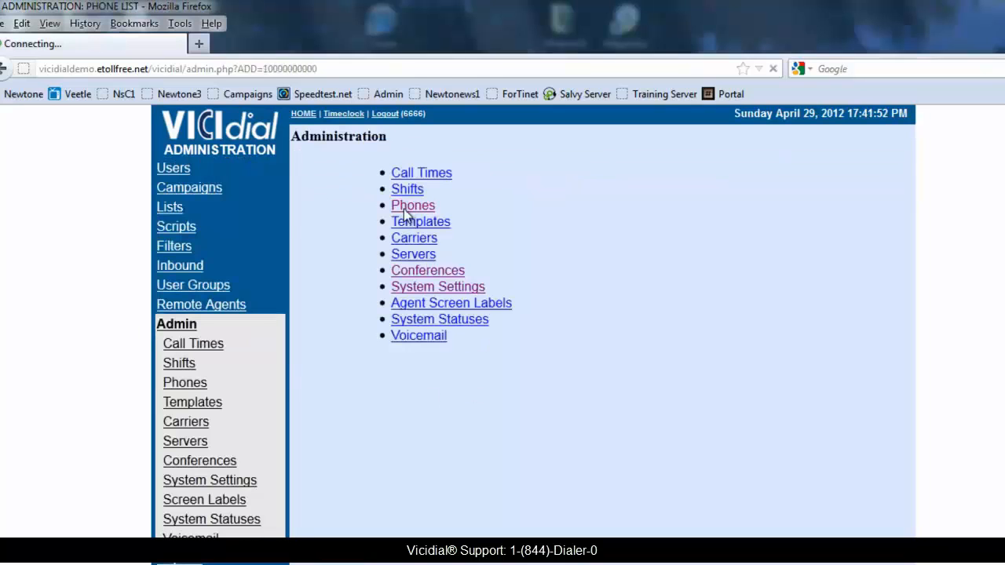
{"action": "left_click", "coordinate": [421, 132]}
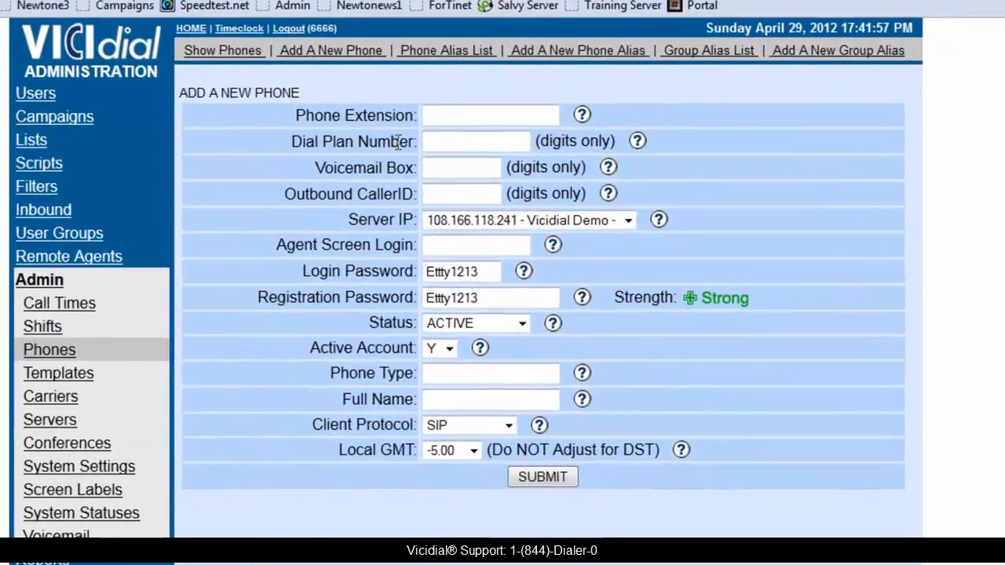
{"action": "left_click", "coordinate": [528, 170]}
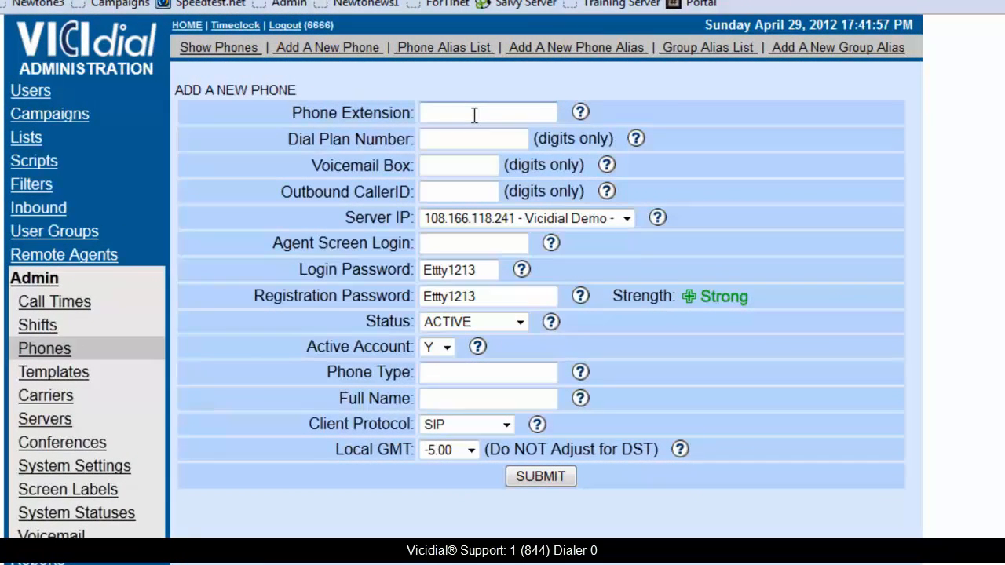
{"action": "type", "text": "6000"}
{"action": "double_click", "coordinate": [442, 118]}
{"action": "key", "text": "ctrl+c"}
{"action": "left_click", "coordinate": [443, 143]}
{"action": "key", "text": "ctrl+v"}
{"action": "left_click", "coordinate": [434, 165]}
{"action": "key", "text": "ctrl+v"}
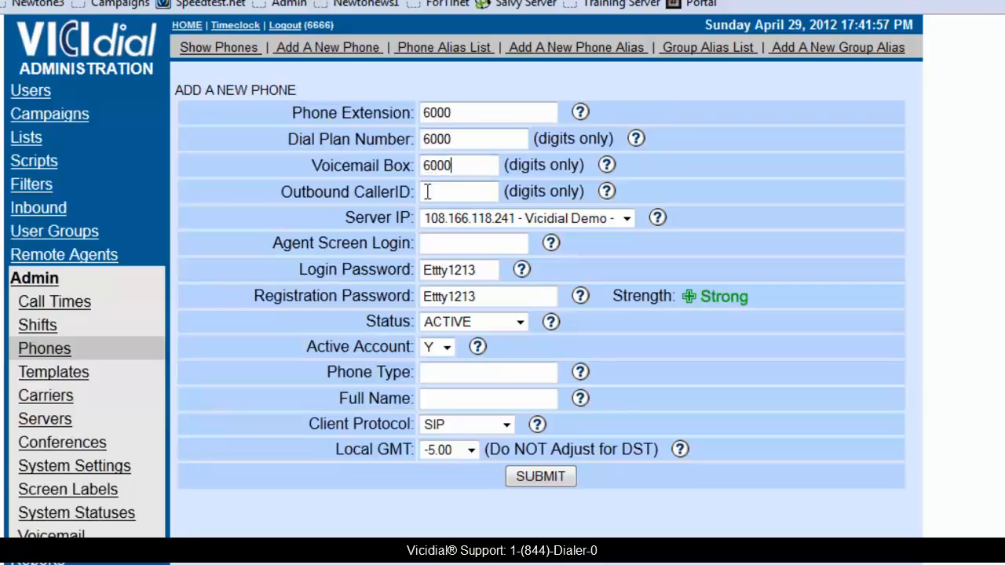
- Point out the Outbound CallerID and Server IP settings, then set agent screen login 6000
{"action": "left_click_drag", "start_coordinate": [282, 192], "coordinate": [420, 191]}
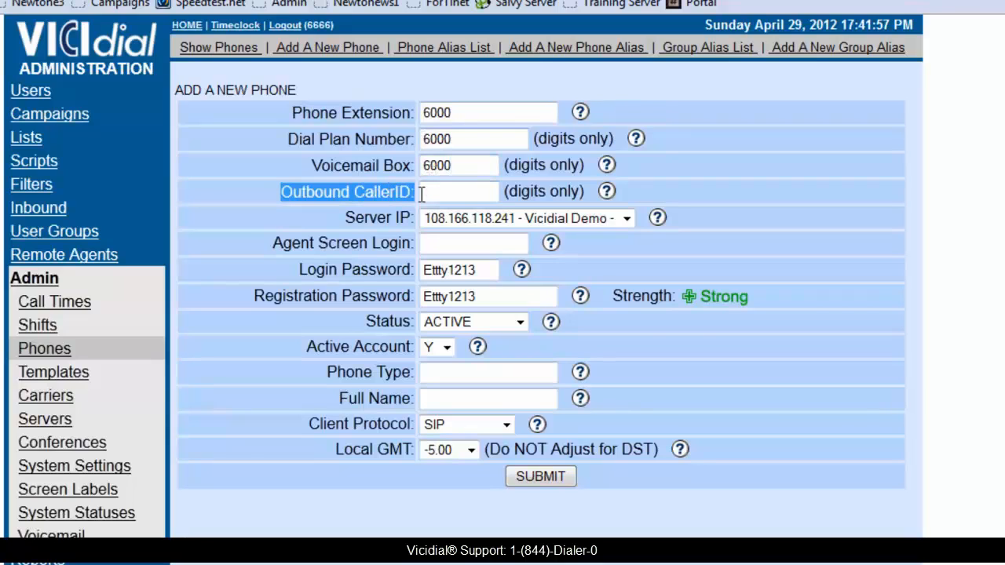
{"action": "left_click", "coordinate": [423, 192]}
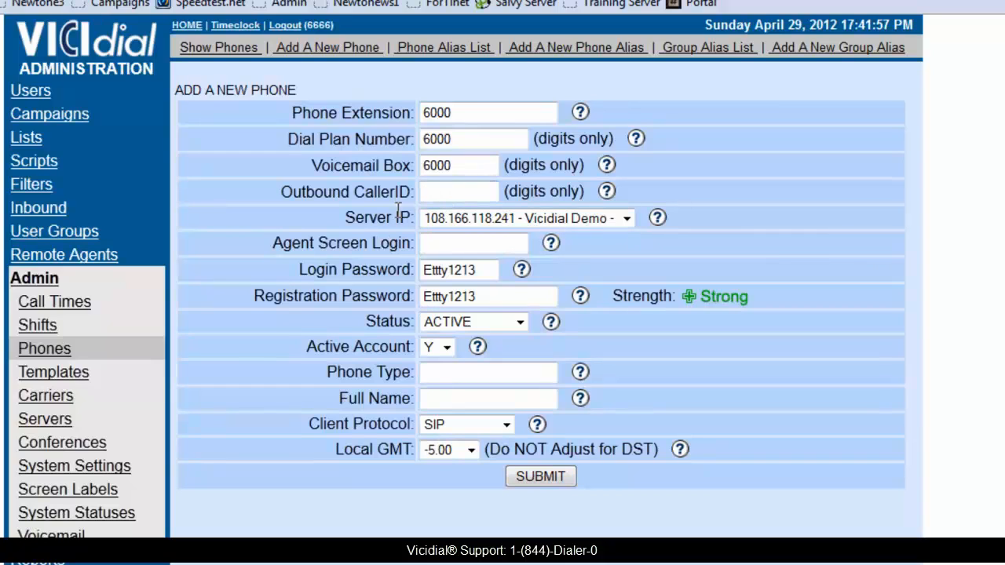
{"action": "left_click_drag", "start_coordinate": [344, 220], "coordinate": [397, 220]}
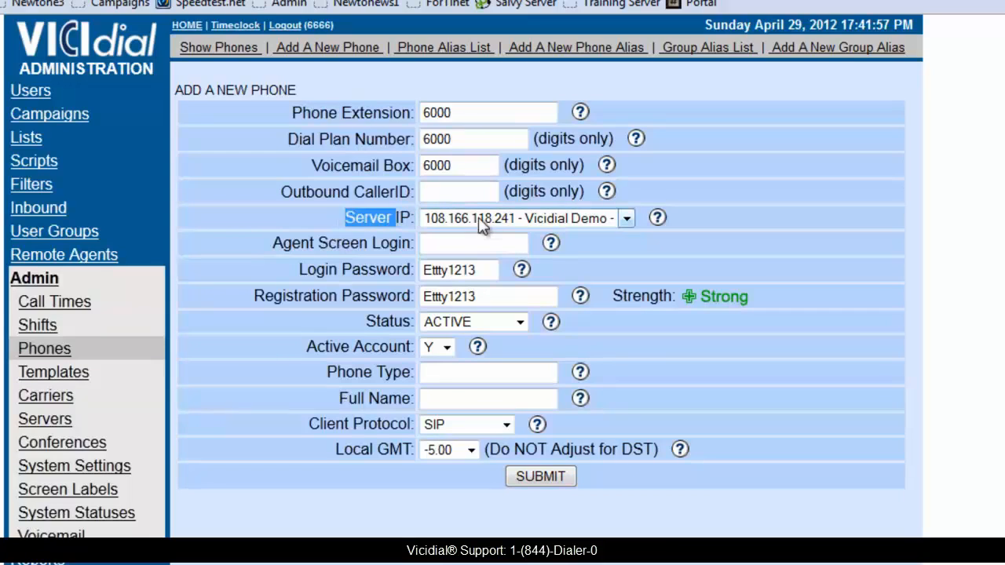
{"action": "left_click", "coordinate": [259, 246]}
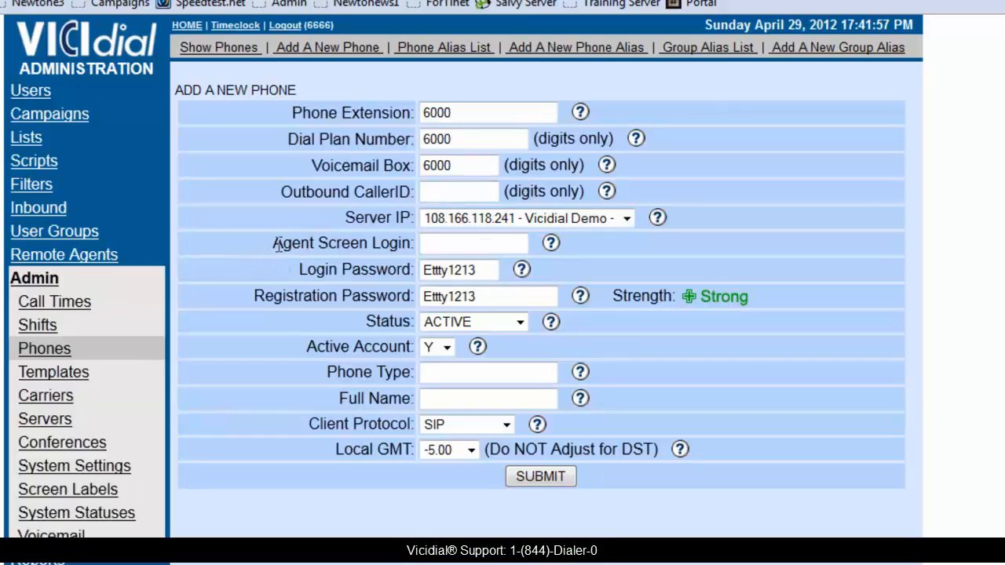
{"action": "left_click", "coordinate": [446, 242]}
{"action": "type", "text": "6000"}
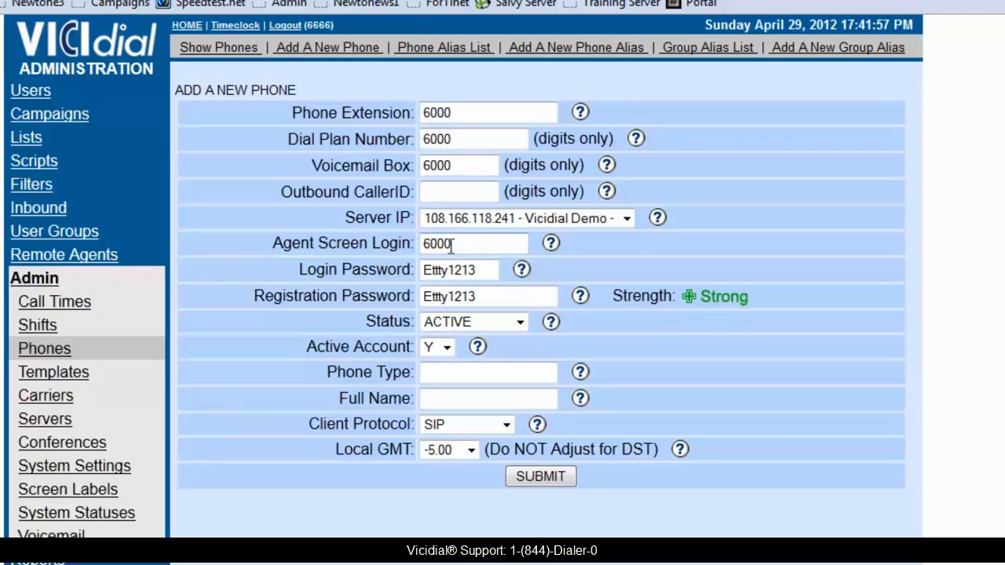
- Replace the phone's login password and registration password with new values
{"action": "double_click", "coordinate": [456, 270]}
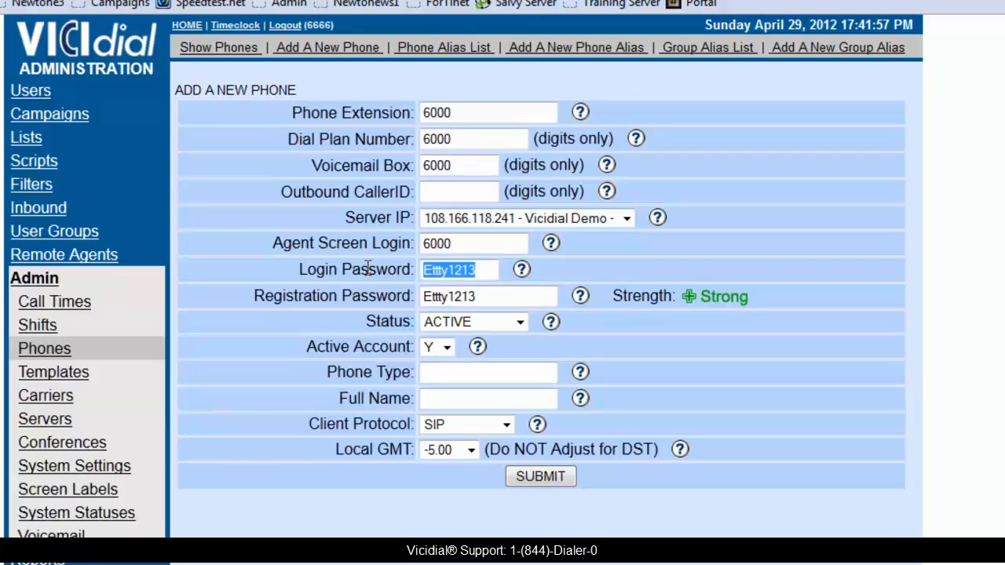
{"action": "type", "text": "Passw"}
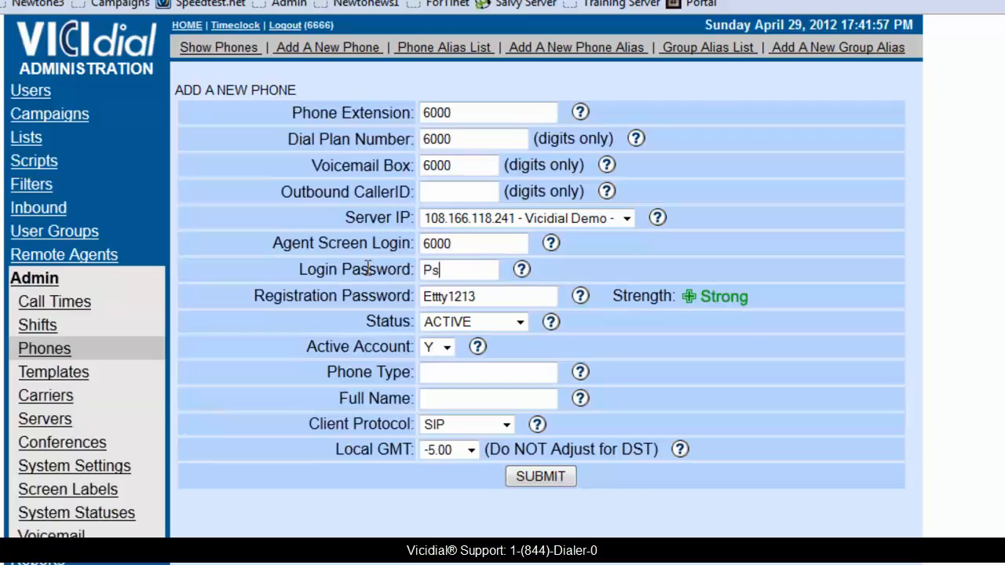
{"action": "type", "text": "ord"}
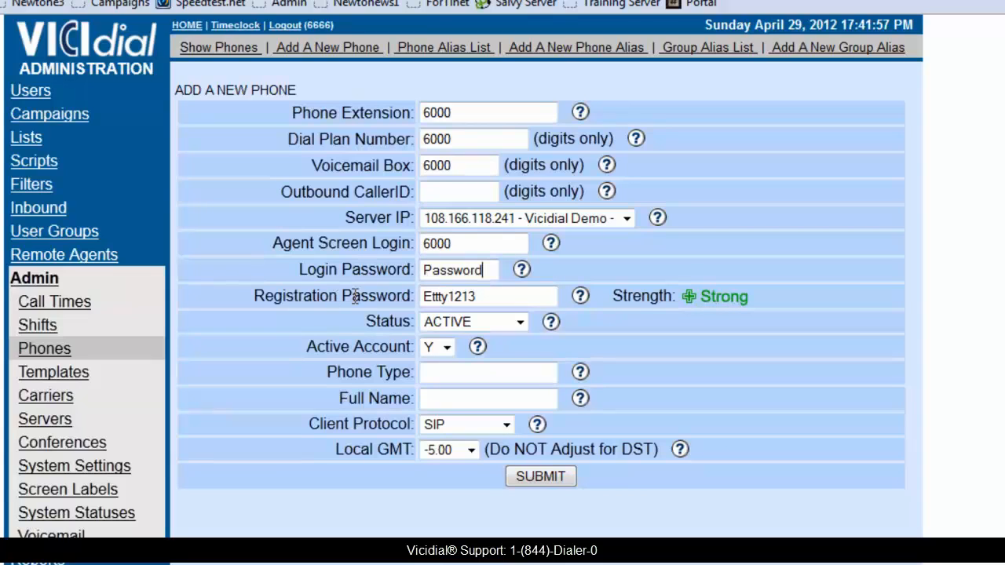
{"action": "left_click_drag", "start_coordinate": [246, 297], "coordinate": [390, 296]}
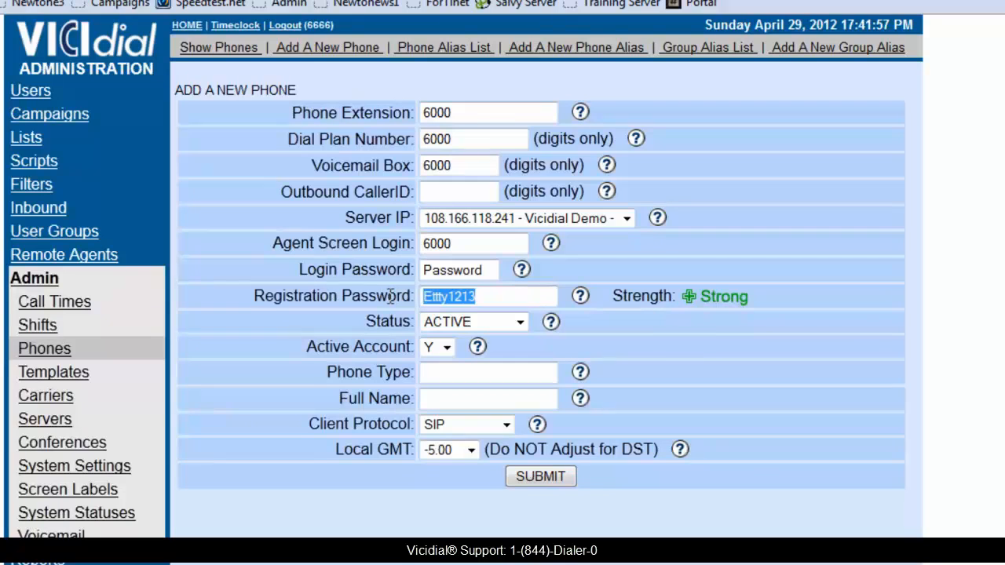
{"action": "type", "text": "Password"}
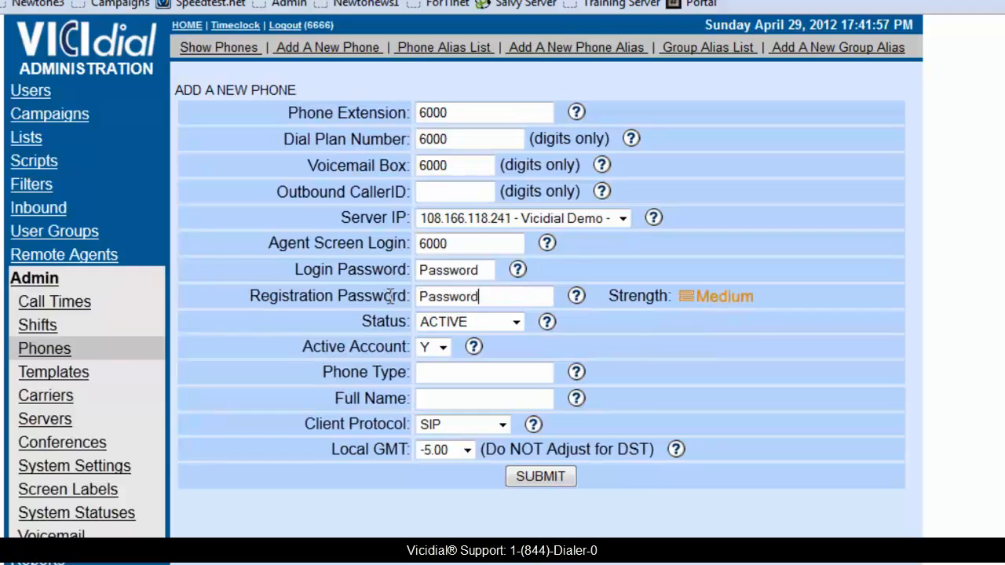
{"action": "type", "text": "1234"}
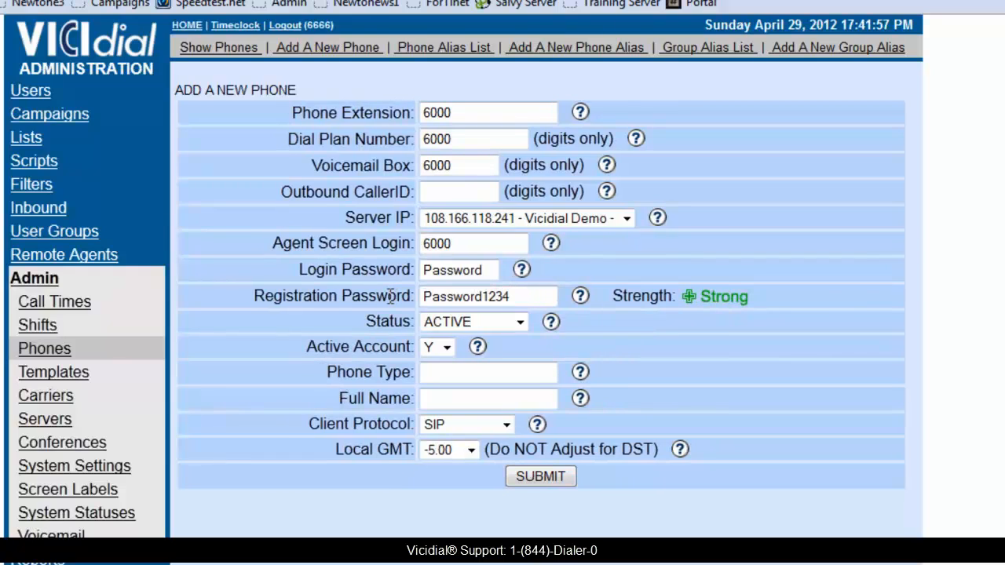
- Keep Active Account at Y and enter the full name 'Test Extension'
{"action": "left_click", "coordinate": [447, 347]}
{"action": "left_click", "coordinate": [447, 347]}
{"action": "left_click", "coordinate": [441, 400]}
{"action": "type", "text": "Tes"}
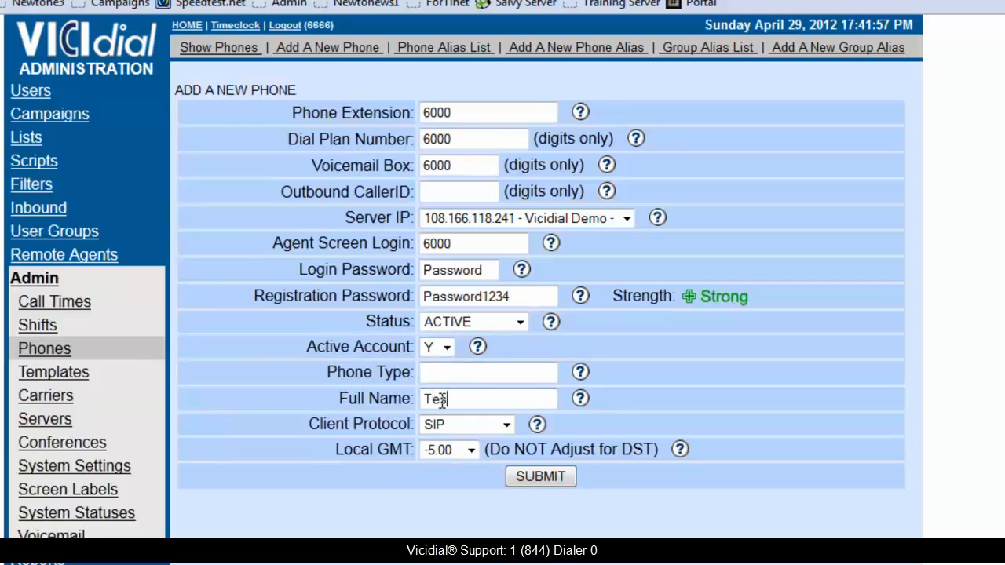
{"action": "type", "text": "t Extension"}
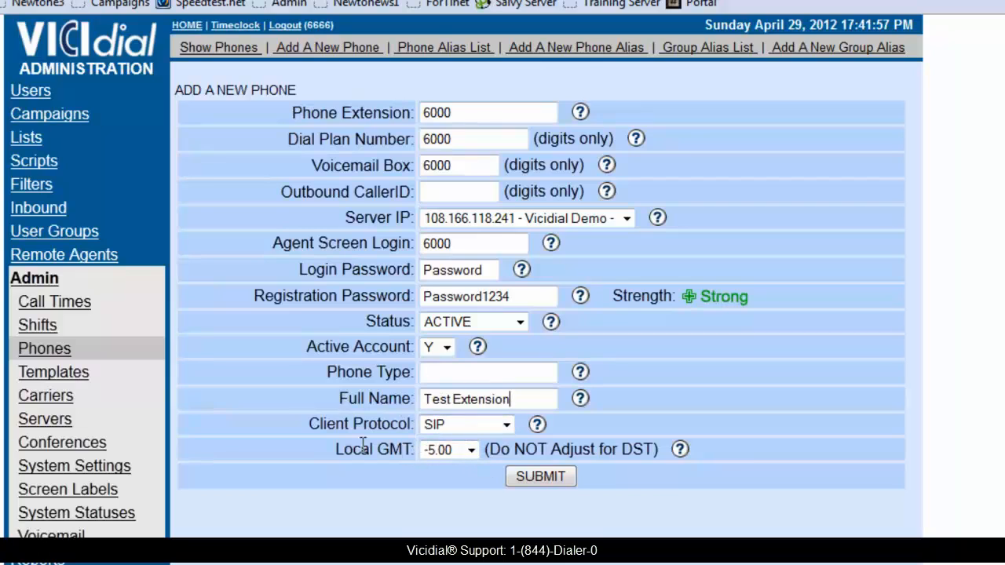
- Submit the new phone 6000 record and scroll through its settings
{"action": "left_click", "coordinate": [520, 476]}
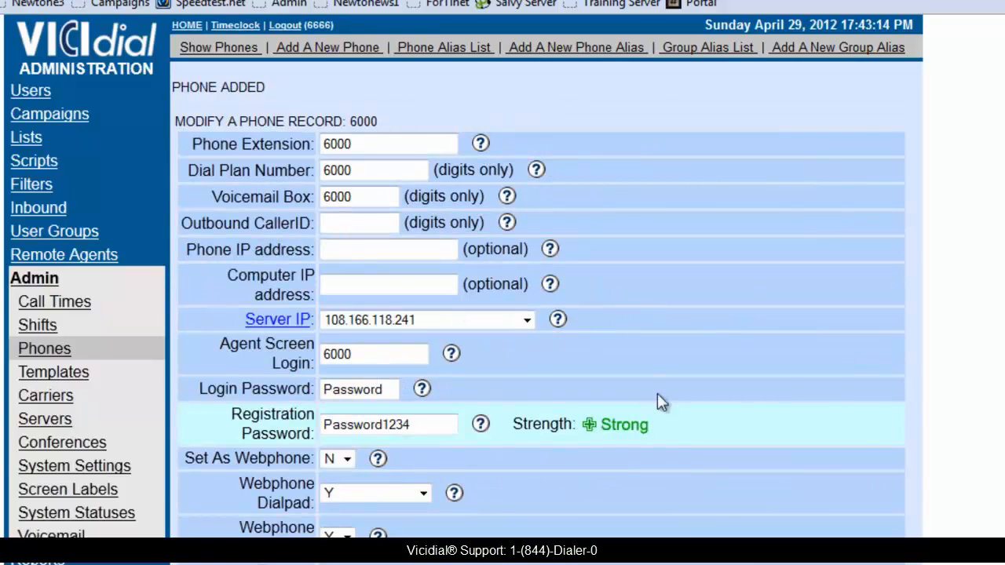
{"action": "scroll", "coordinate": [417, 267], "scroll_direction": "down", "scroll_amount": 10}
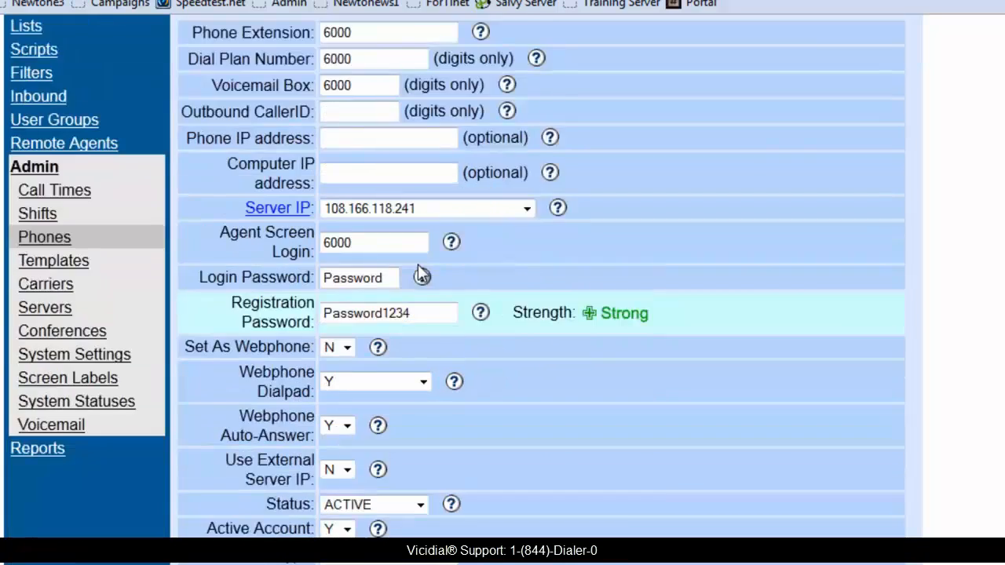
{"action": "scroll", "coordinate": [392, 235], "scroll_direction": "down", "scroll_amount": 10}
{"action": "scroll", "coordinate": [387, 230], "scroll_direction": "down", "scroll_amount": 5}
{"action": "scroll", "coordinate": [388, 229], "scroll_direction": "up", "scroll_amount": 12}
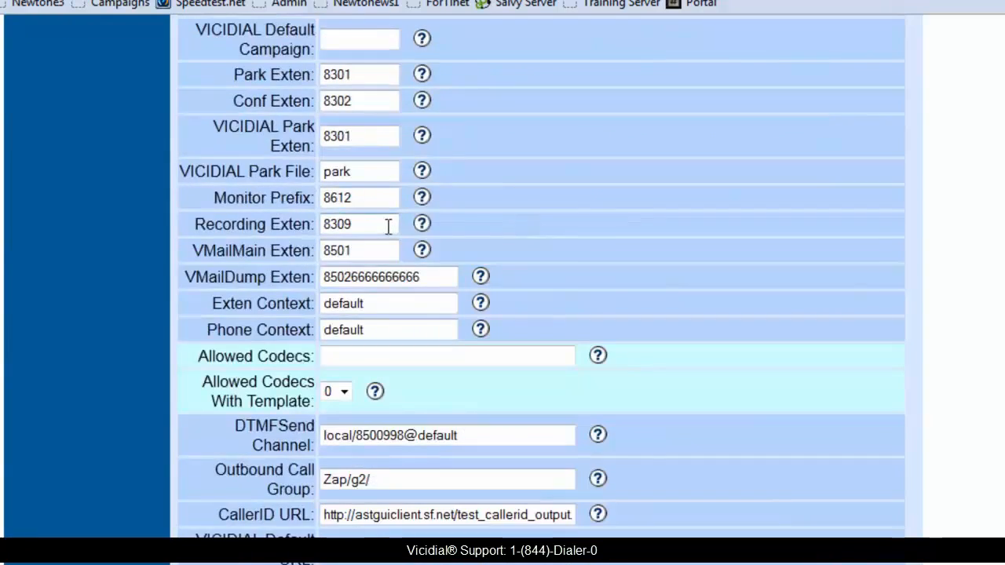
{"action": "scroll", "coordinate": [388, 227], "scroll_direction": "up", "scroll_amount": 3}
{"action": "scroll", "coordinate": [387, 226], "scroll_direction": "down", "scroll_amount": 5}
{"action": "scroll", "coordinate": [382, 226], "scroll_direction": "down", "scroll_amount": 3}
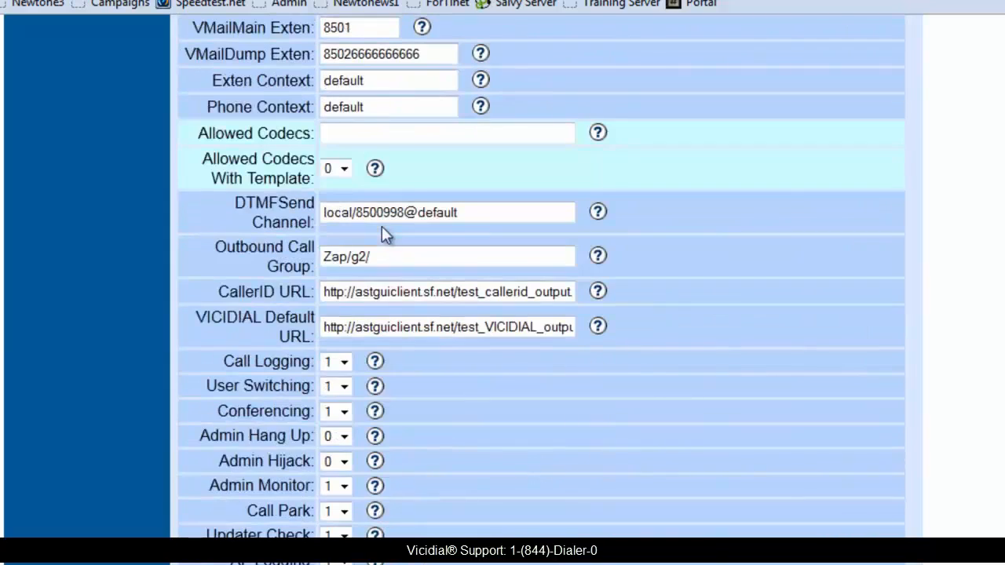
{"action": "scroll", "coordinate": [380, 226], "scroll_direction": "up", "scroll_amount": 3}
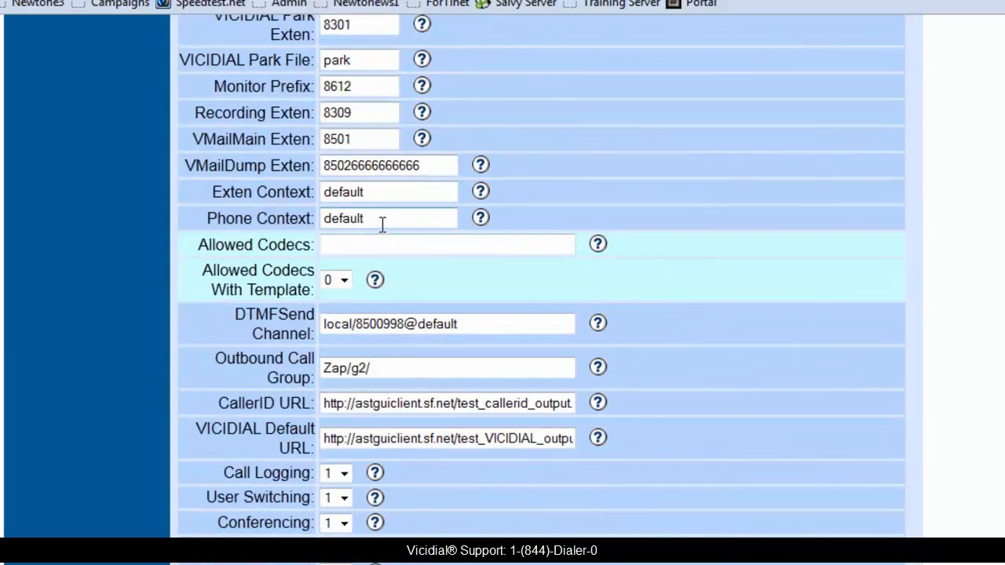
- Save phone 6000 without the tried 'g729; gsm' codec entry, and bring up Bria Professional
{"action": "left_click", "coordinate": [339, 248]}
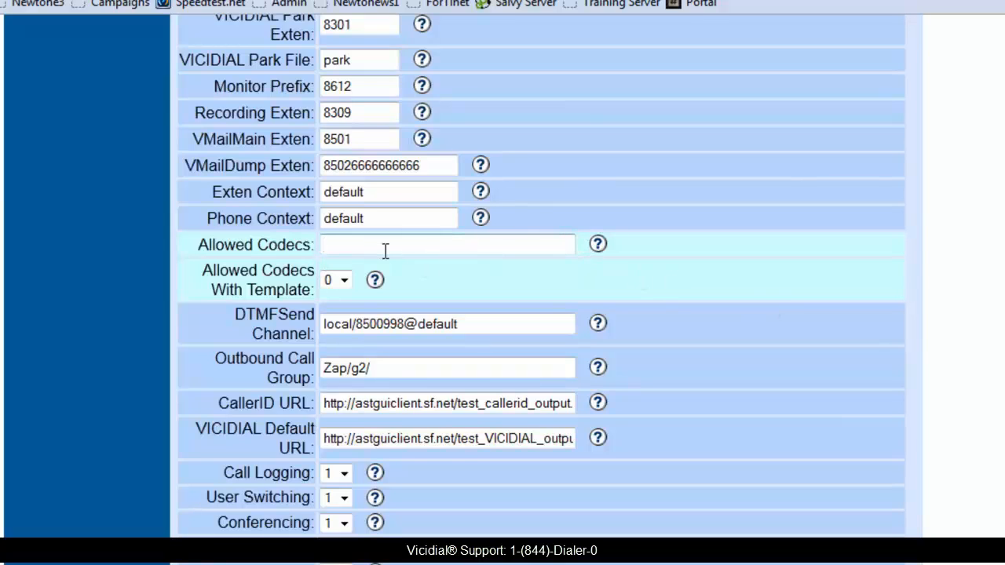
{"action": "type", "text": "g729; gsm"}
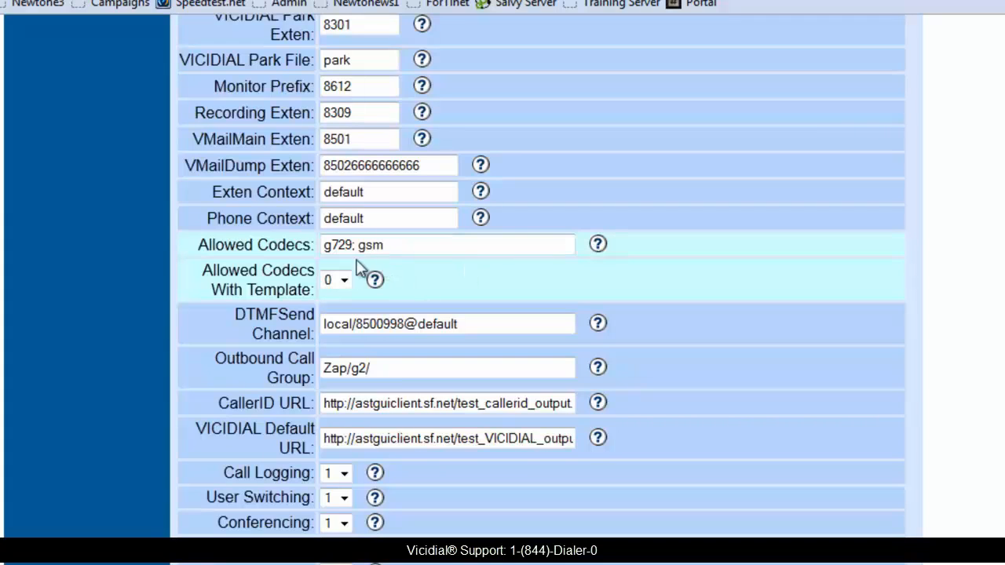
{"action": "key", "text": "BackSpace"}
{"action": "key", "text": "BackSpace"}
{"action": "key", "text": "BackSpace"}
{"action": "key", "text": "BackSpace"}
{"action": "key", "text": "BackSpace"}
{"action": "key", "text": "BackSpace"}
{"action": "key", "text": "BackSpace"}
{"action": "key", "text": "BackSpace"}
{"action": "key", "text": "BackSpace"}
{"action": "scroll", "coordinate": [352, 287], "scroll_direction": "down", "scroll_amount": 3}
{"action": "scroll", "coordinate": [334, 282], "scroll_direction": "down", "scroll_amount": 20}
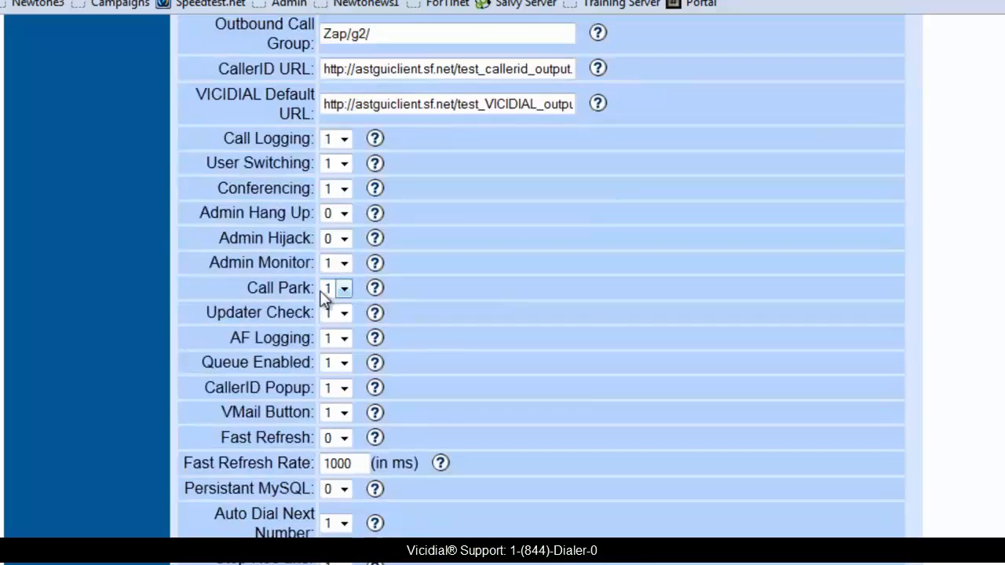
{"action": "scroll", "coordinate": [308, 294], "scroll_direction": "down", "scroll_amount": 3}
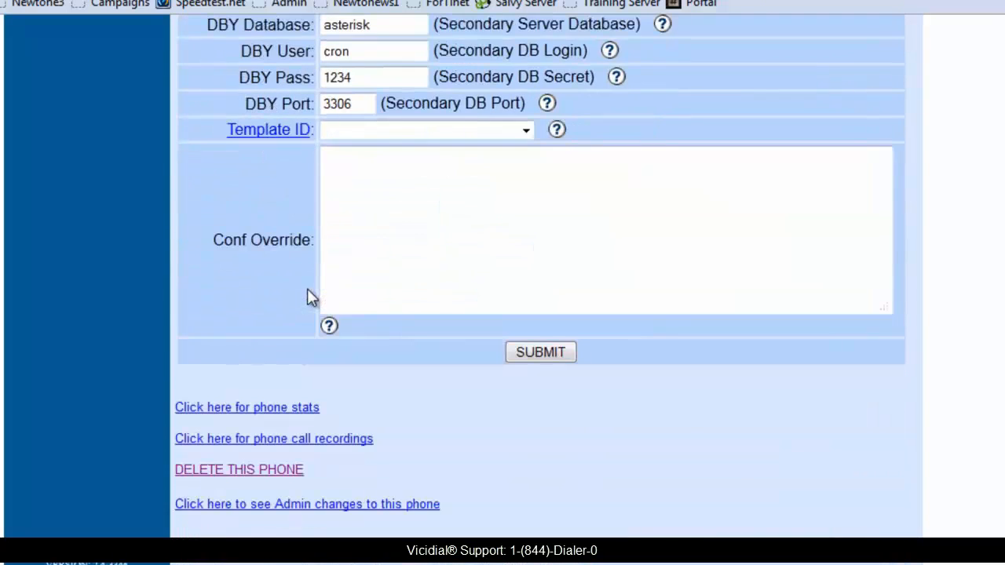
{"action": "left_click", "coordinate": [518, 352]}
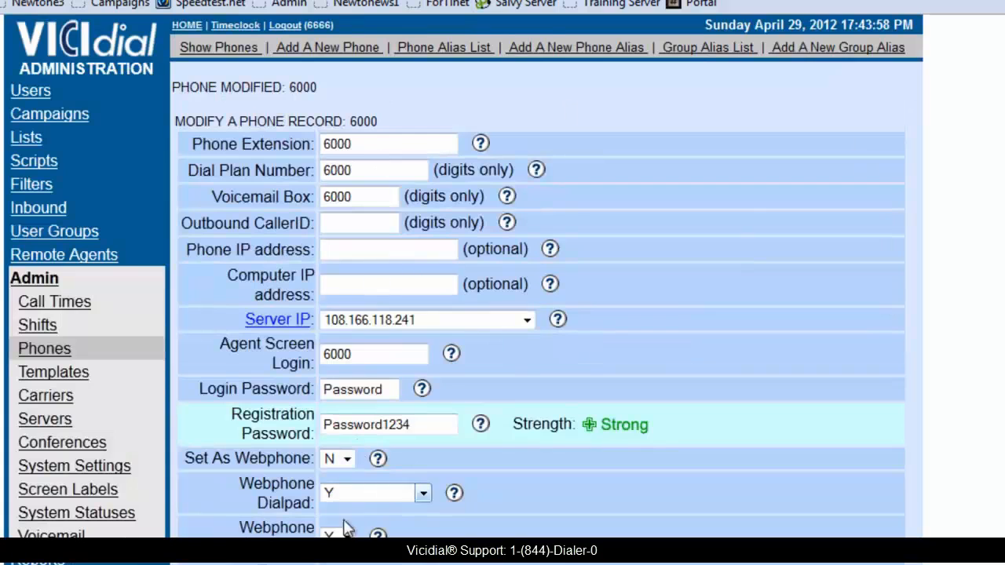
{"action": "left_click", "coordinate": [314, 563]}
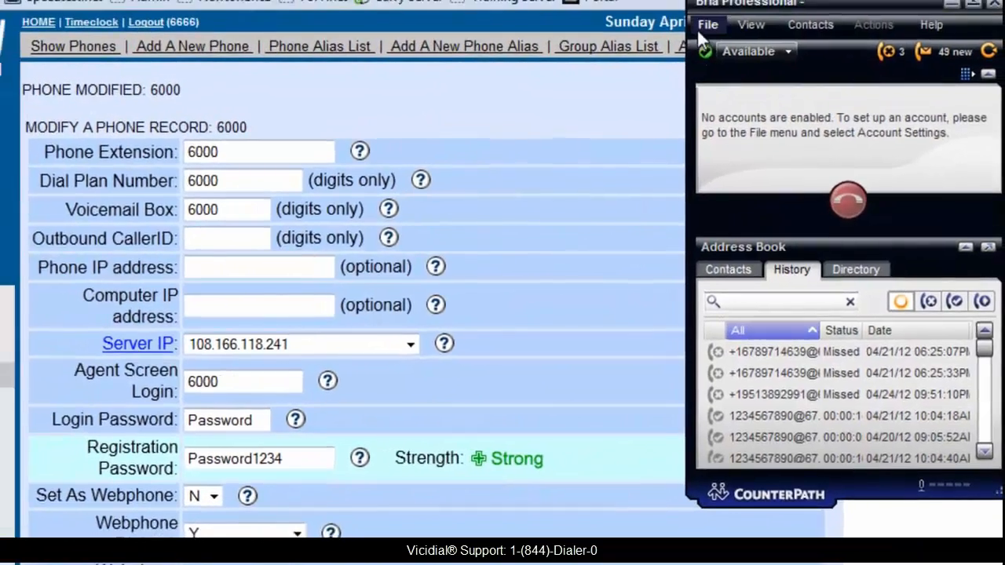
{"action": "left_click", "coordinate": [700, 17]}
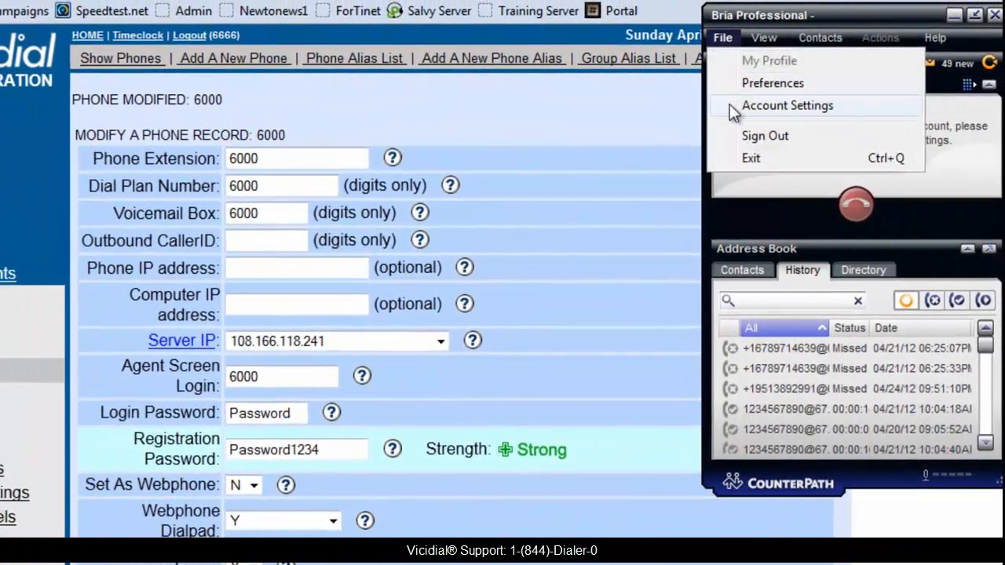
{"action": "left_click", "coordinate": [734, 87]}
{"action": "double_click", "coordinate": [248, 187]}
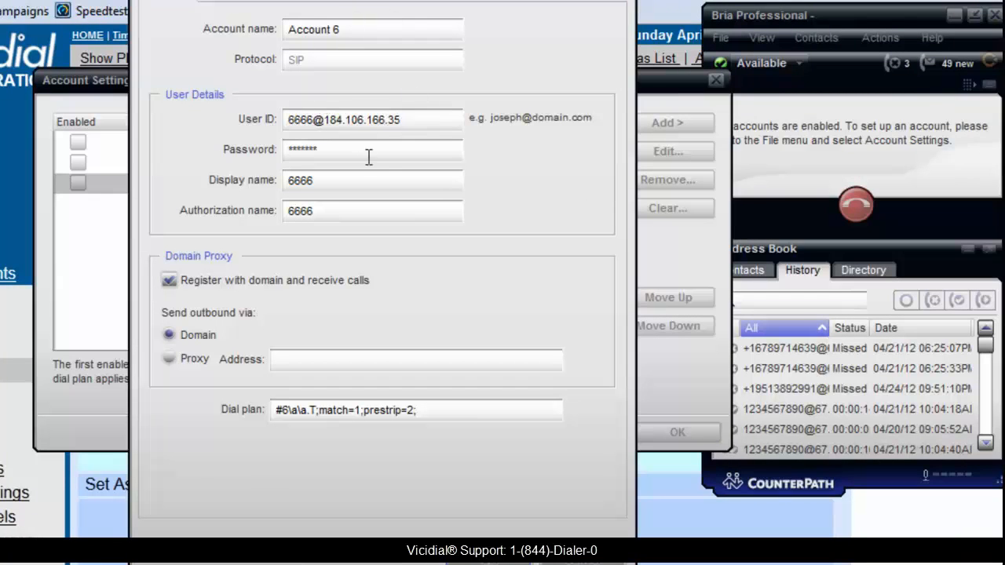
{"action": "left_click_drag", "start_coordinate": [406, 119], "coordinate": [250, 115]}
{"action": "type", "text": "6000@"}
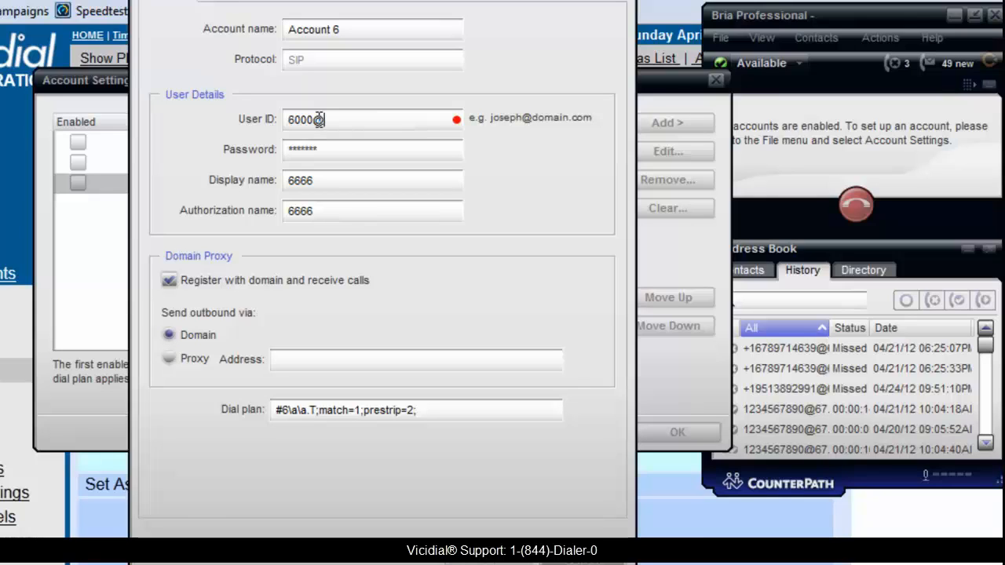
{"action": "type", "text": "vicidialdemo"}
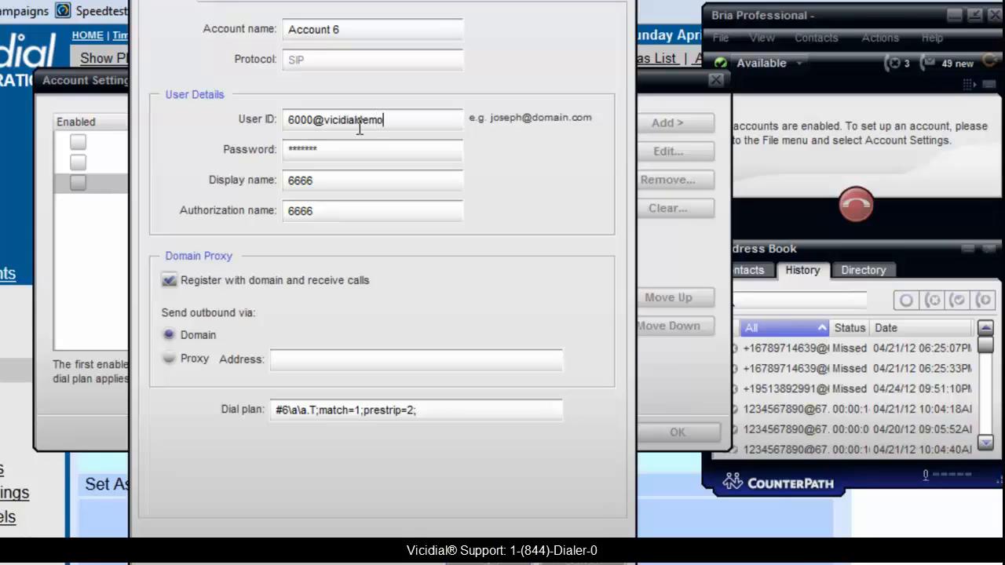
{"action": "type", "text": ".etollfree.net"}
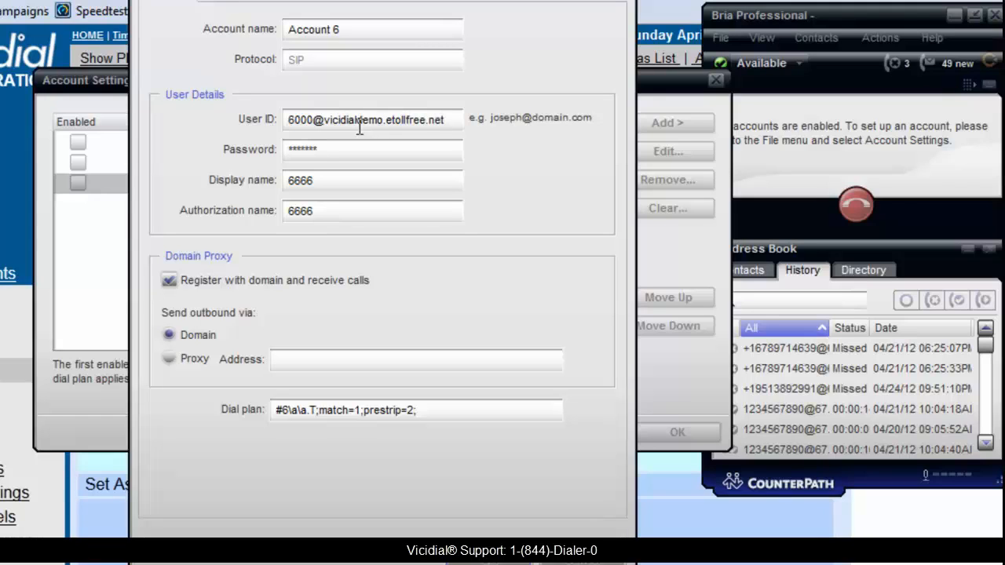
{"action": "key", "text": "Tab"}
{"action": "type", "text": "t"}
{"action": "left_click_drag", "start_coordinate": [368, 180], "coordinate": [281, 179]}
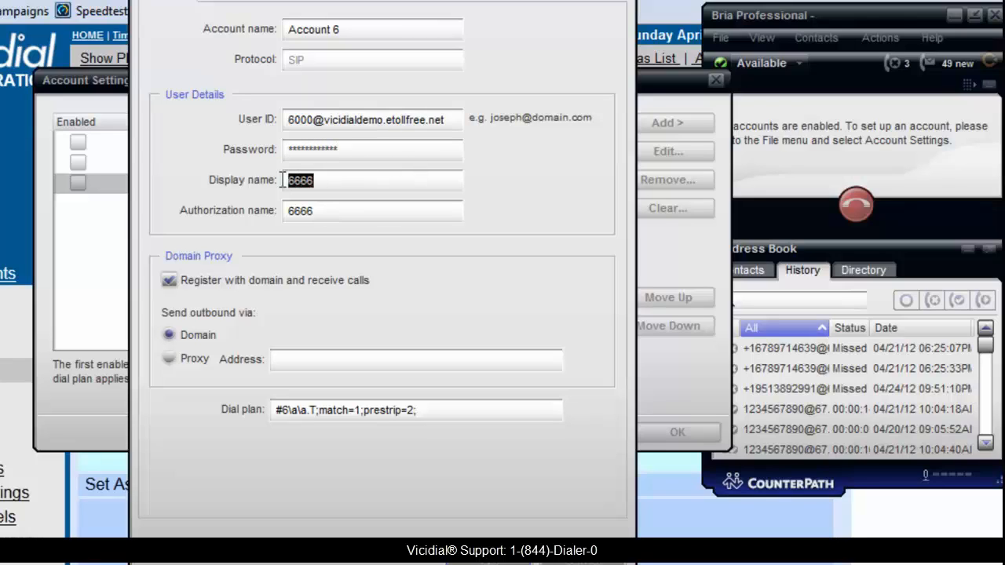
{"action": "type", "text": "600"}
{"action": "key", "text": "Tab"}
{"action": "type", "text": "6000"}
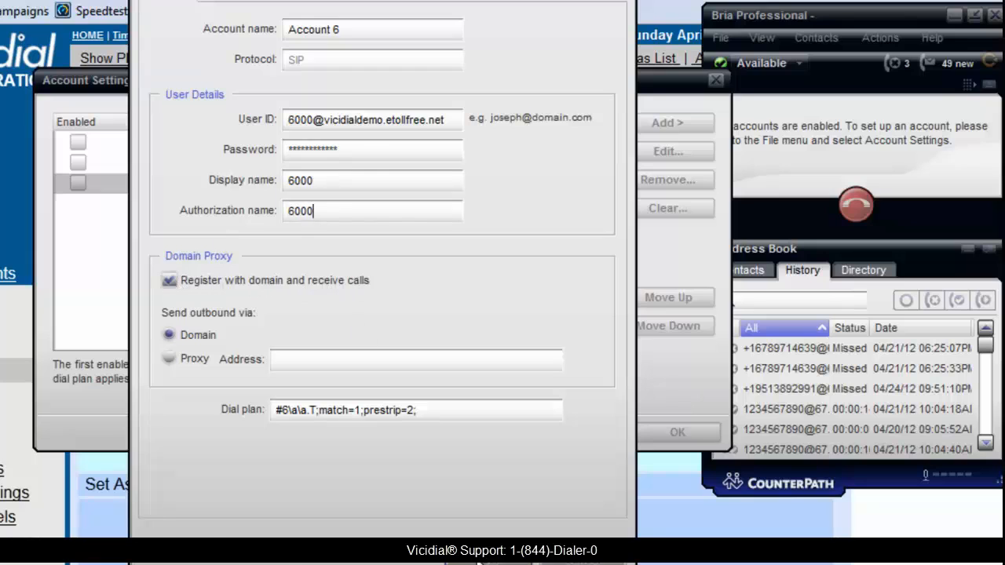
{"action": "key", "text": "Return"}
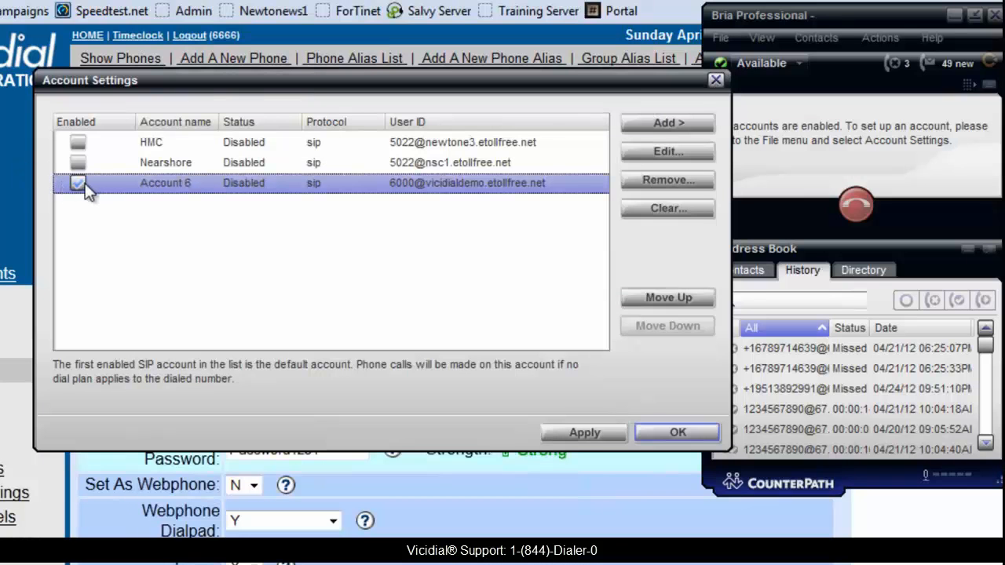
- Enable Account 6 so Bria shows Available as 6000, then minimize the softphone
{"action": "left_click", "coordinate": [661, 433]}
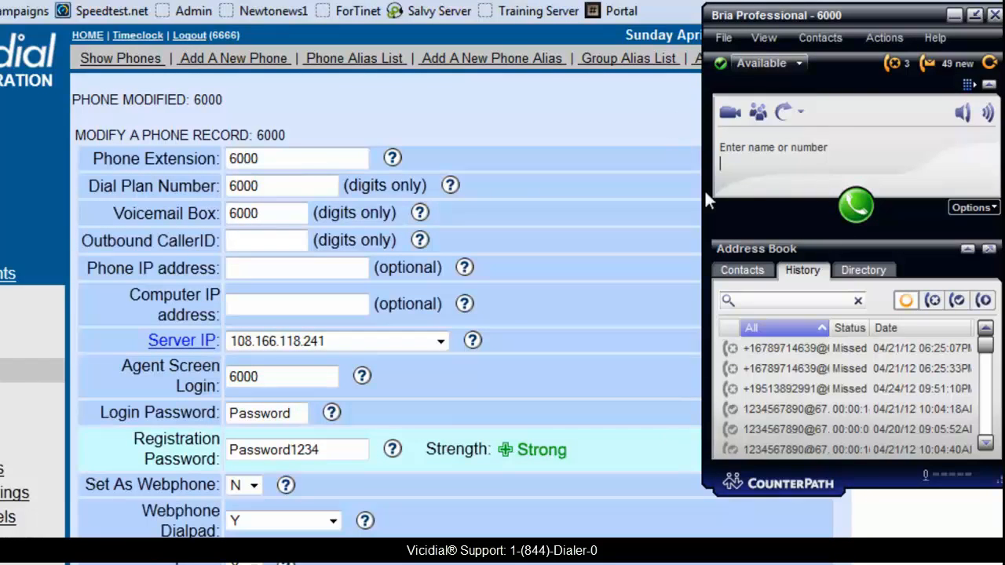
{"action": "left_click", "coordinate": [865, 204]}
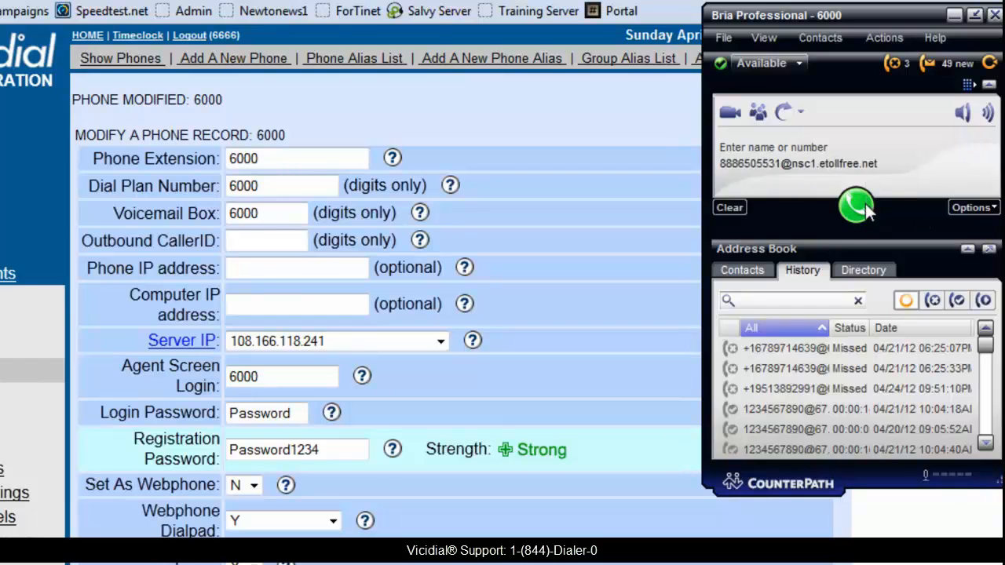
{"action": "left_click", "coordinate": [955, 16]}
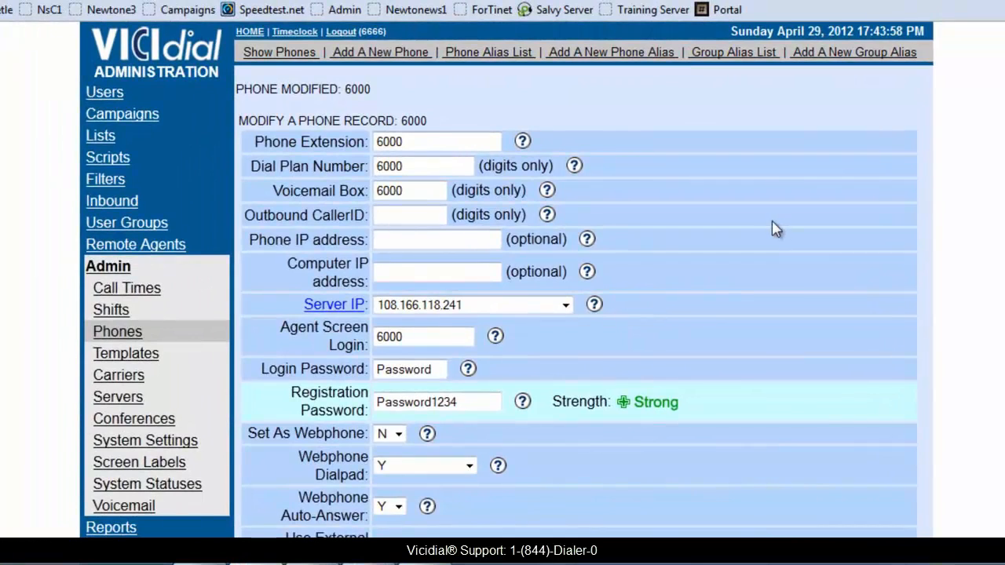
- Go via Reports and Admin Utilities to the Bulk Phone Insert (Add Multi-Server Phones) form
{"action": "scroll", "coordinate": [754, 236], "scroll_direction": "down", "scroll_amount": 4}
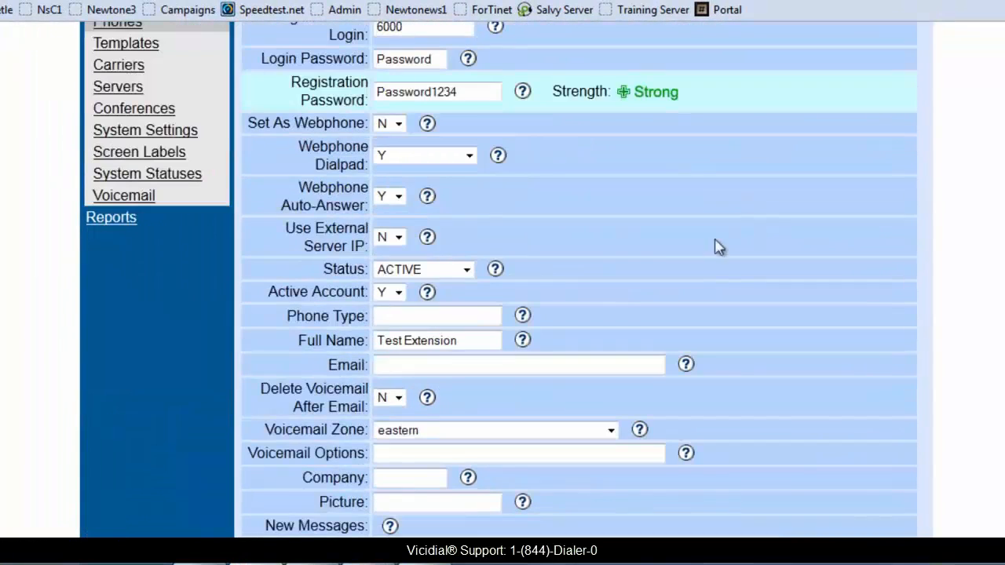
{"action": "left_click", "coordinate": [110, 225]}
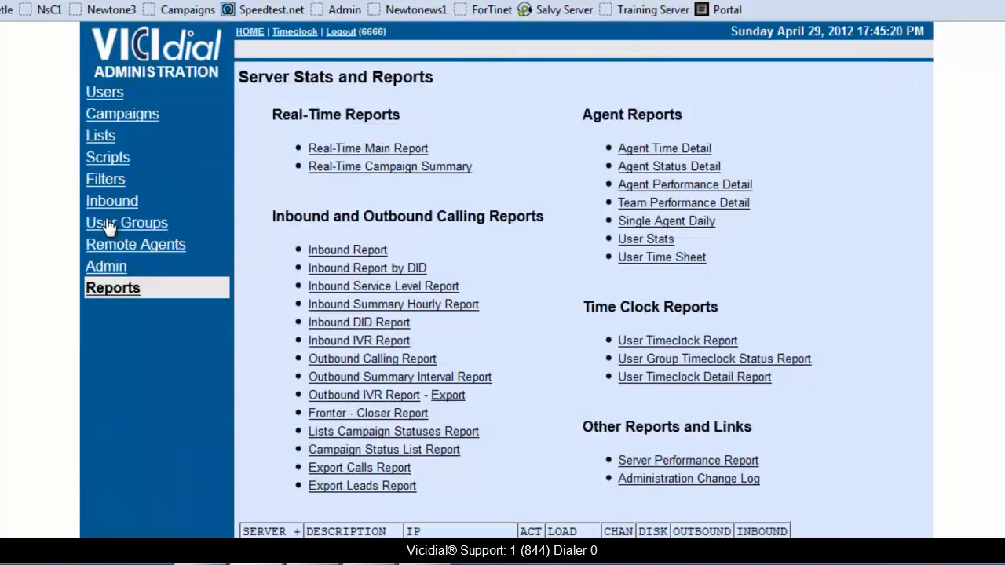
{"action": "scroll", "coordinate": [326, 246], "scroll_direction": "down", "scroll_amount": 2}
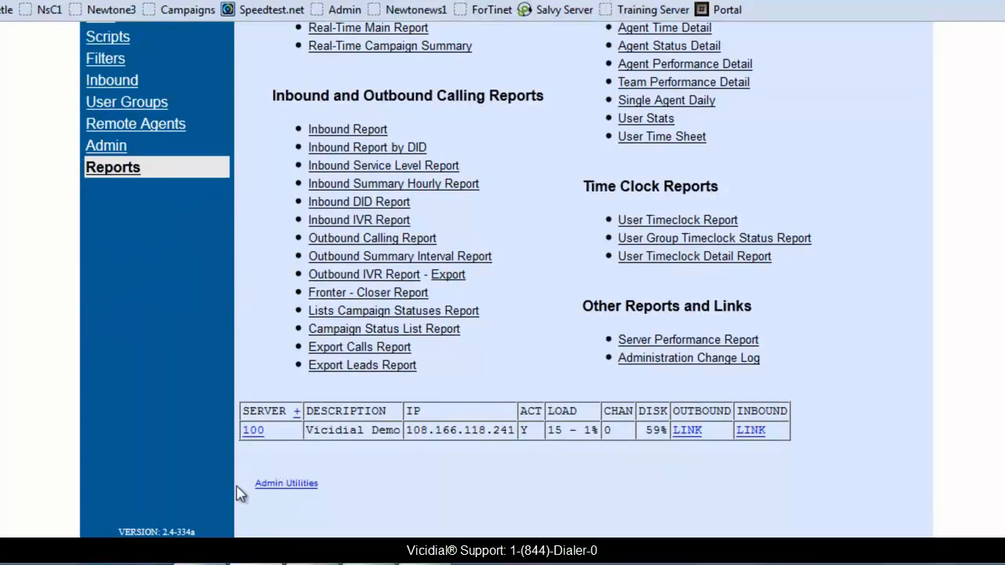
{"action": "left_click", "coordinate": [286, 484]}
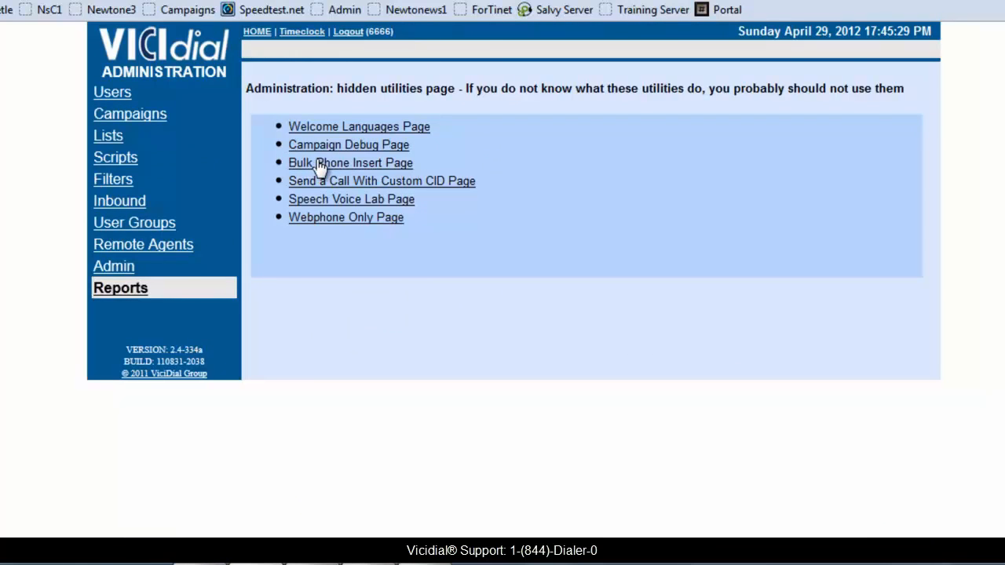
{"action": "left_click", "coordinate": [379, 167]}
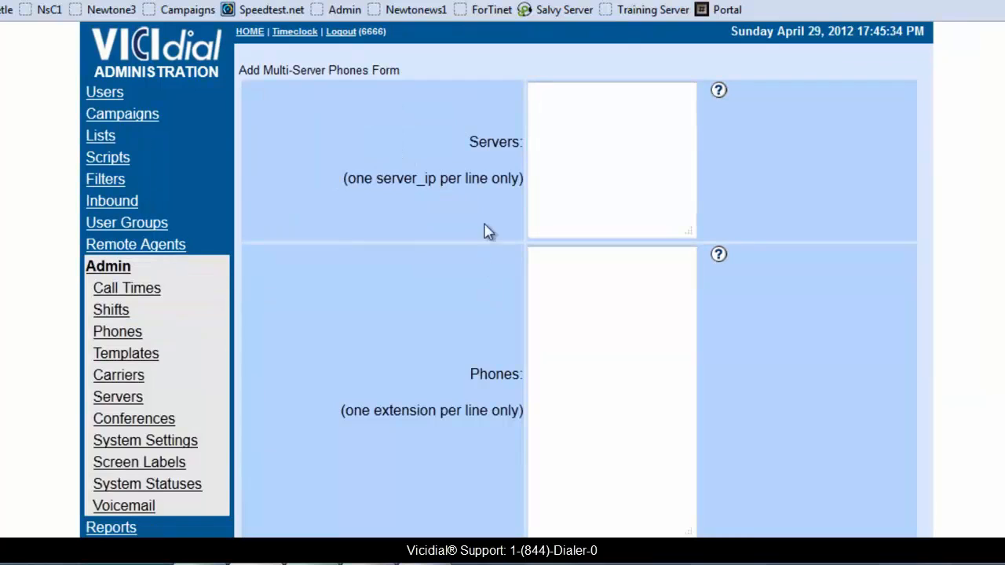
- Enter vicidialdemo.etollfree.net in the Servers box
{"action": "left_click", "coordinate": [530, 94]}
{"action": "type", "text": "vicid"}
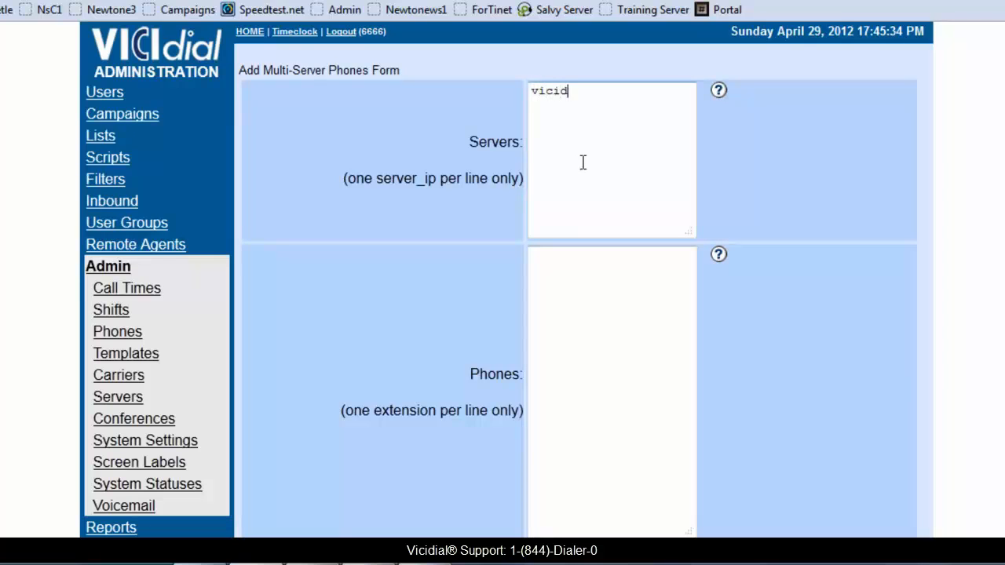
{"action": "type", "text": "ialdemo.etollfree"}
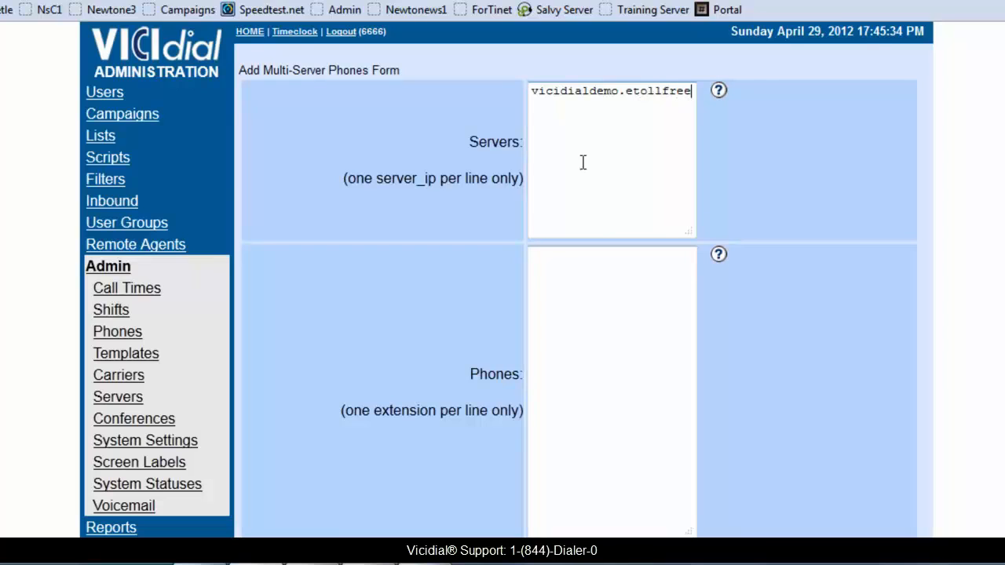
{"action": "type", "text": ".net"}
{"action": "key", "text": "Return"}
- List extensions 6001, 6002 and 6003 in the Phones box
{"action": "left_click", "coordinate": [550, 290]}
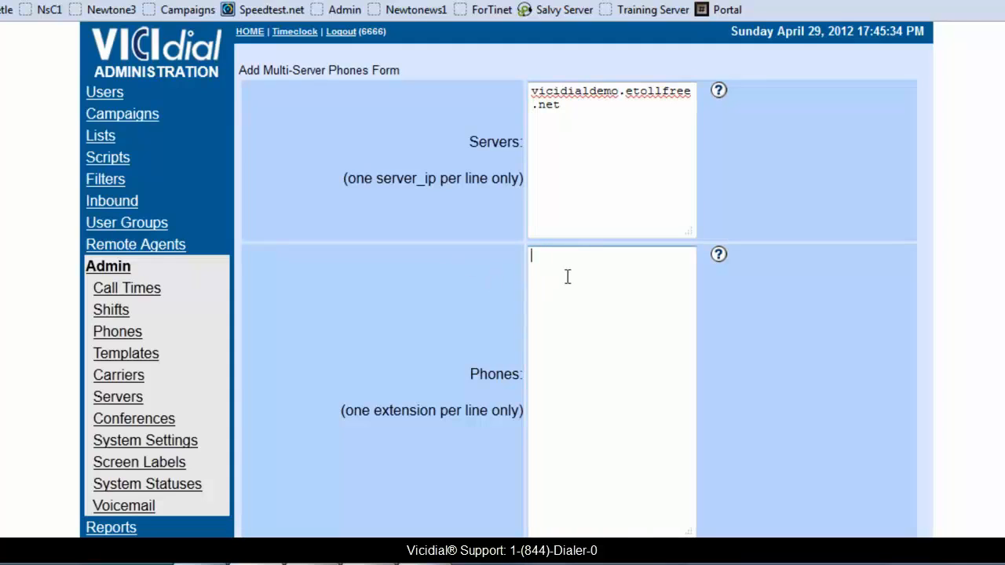
{"action": "type", "text": "6001 "}
{"action": "type", "text": "6002 "}
{"action": "type", "text": "6003"}
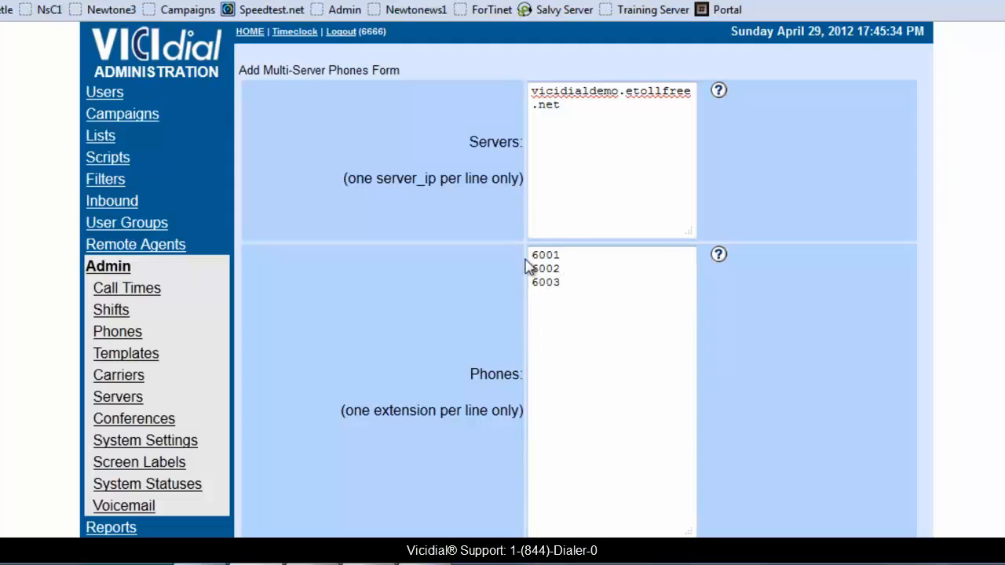
{"action": "scroll", "coordinate": [608, 168], "scroll_direction": "down", "scroll_amount": 3}
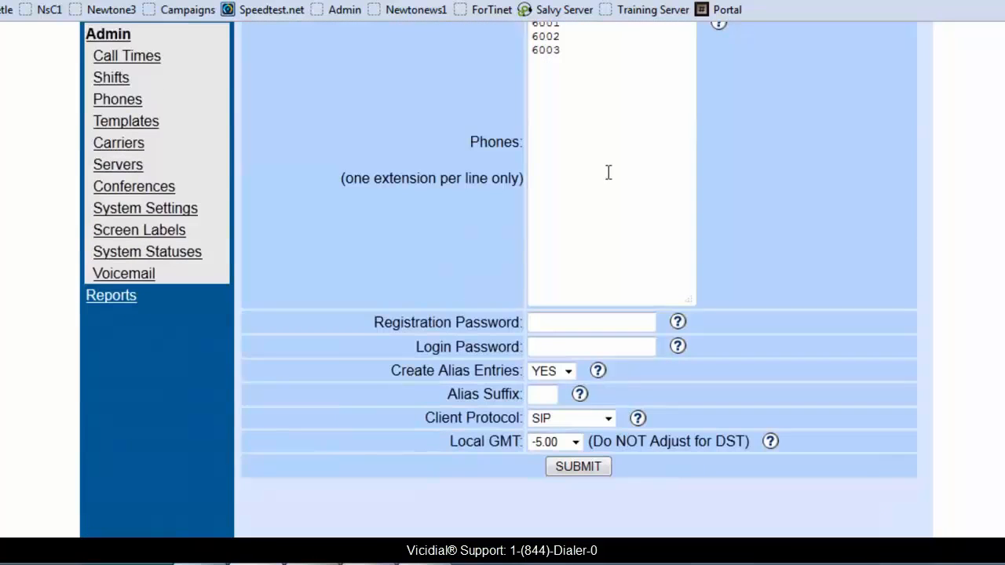
{"action": "left_click", "coordinate": [538, 320]}
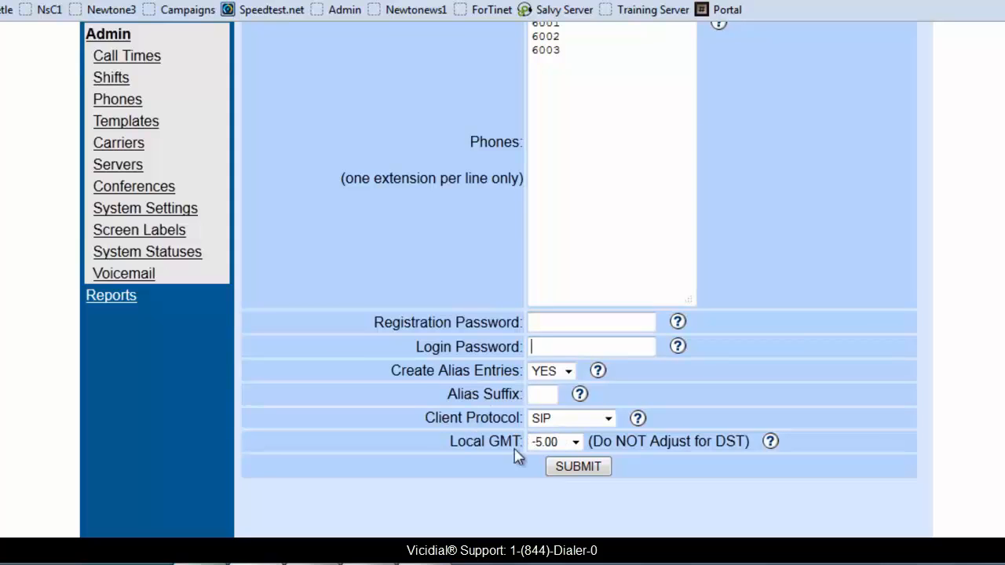
{"action": "scroll", "coordinate": [296, 294], "scroll_direction": "up", "scroll_amount": 3}
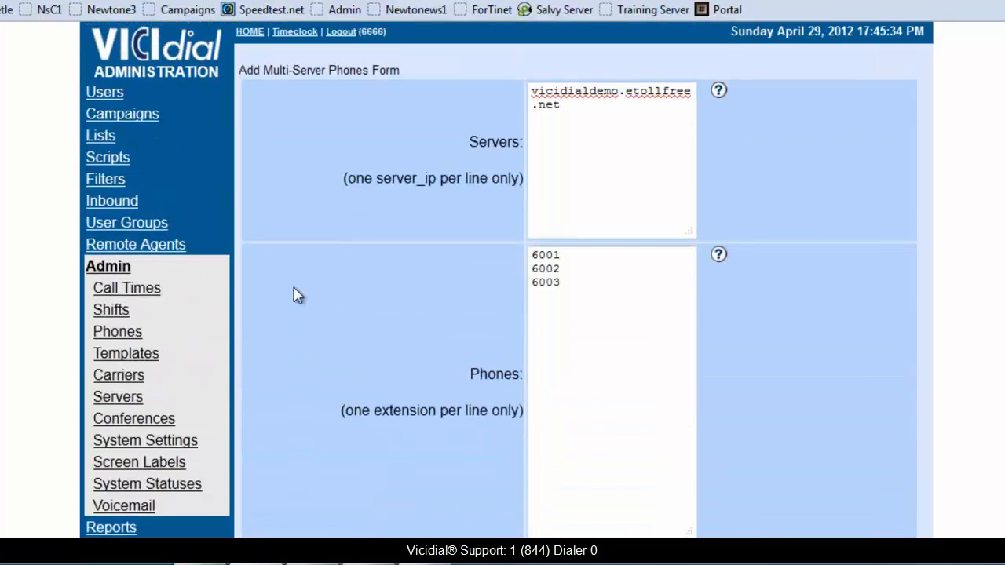